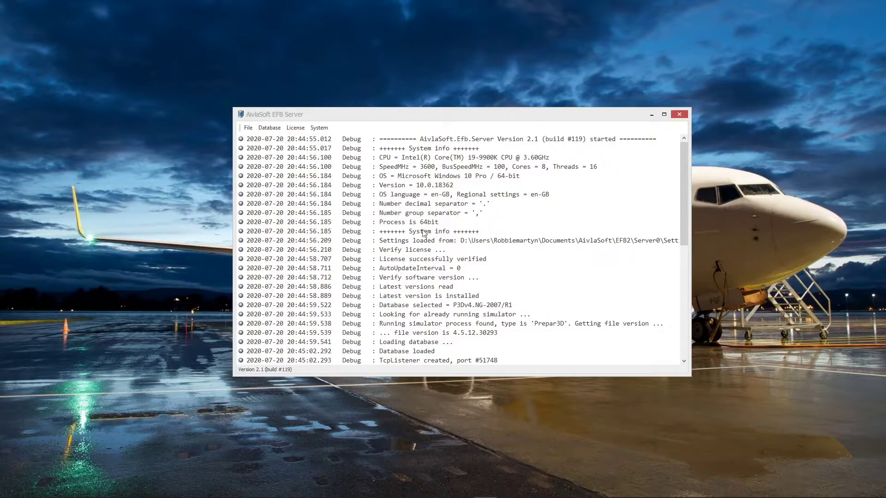
# Step: Launch the Database Builder to list EFB databases, showing the existing P3Dv4.NG-2007/R1 entry
pyautogui.click(269, 129)
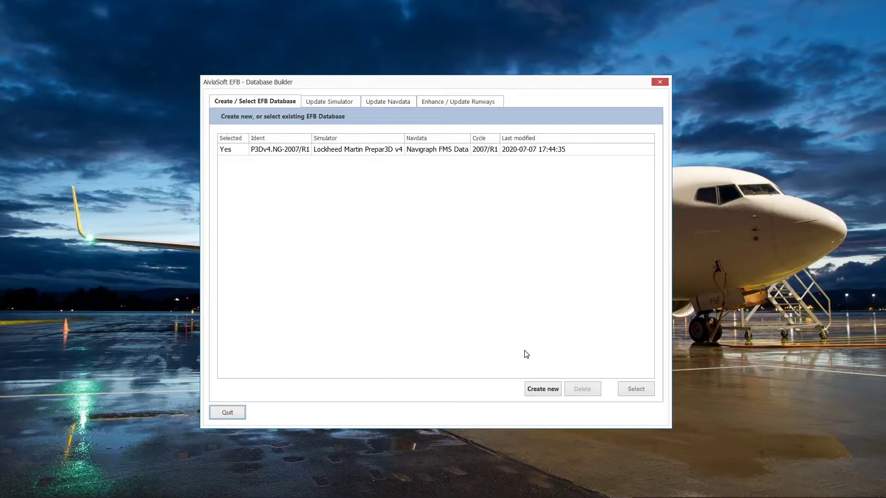
# Step: Start a new Prepar3D Version 4 database with Navigraph FMS Data as navdata provider
pyautogui.click(553, 392)
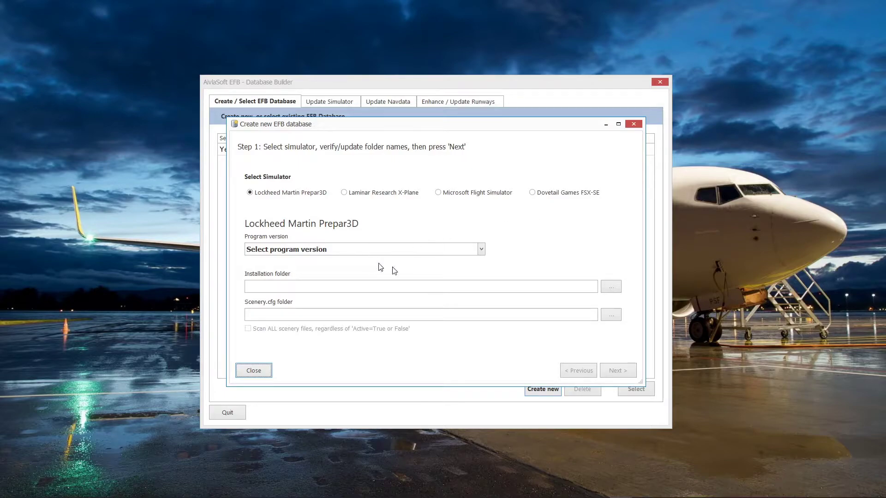
pyautogui.click(481, 249)
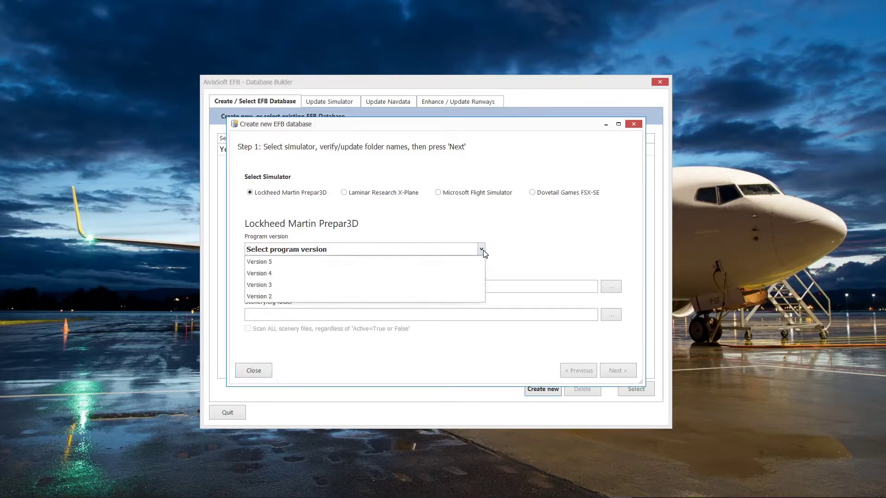
pyautogui.click(282, 276)
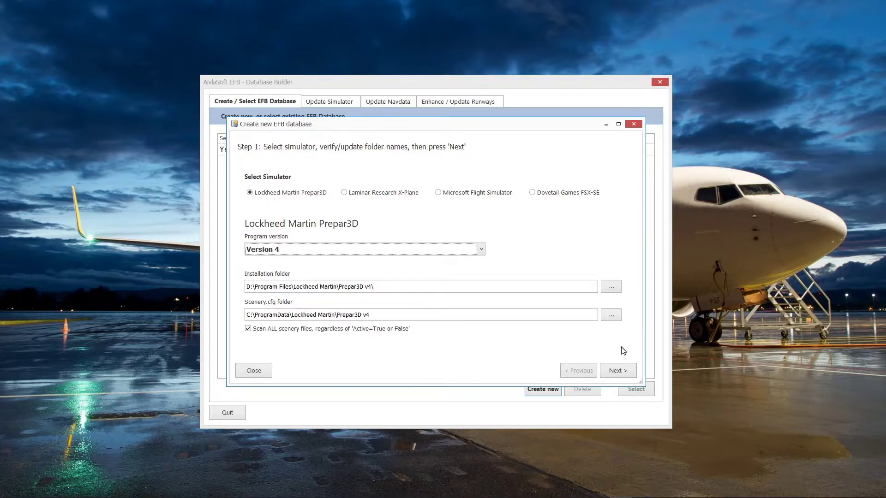
pyautogui.click(611, 370)
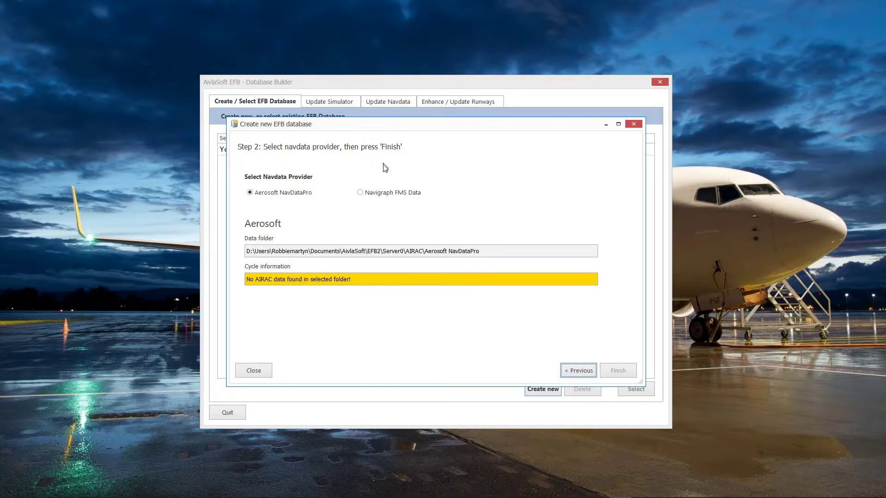
pyautogui.click(374, 194)
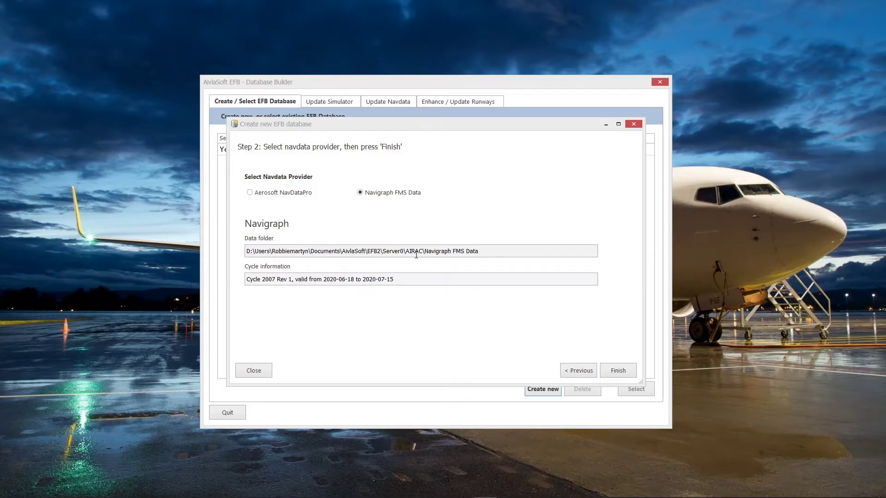
# Step: Build the P3Dv4 database from Navigraph cycle 2007/R1, acknowledge success, and close the progress window
pyautogui.click(613, 374)
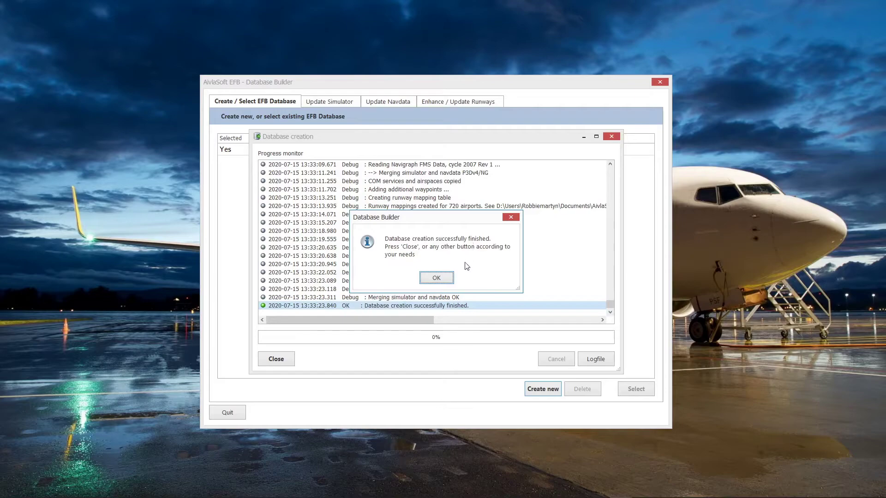
pyautogui.click(437, 278)
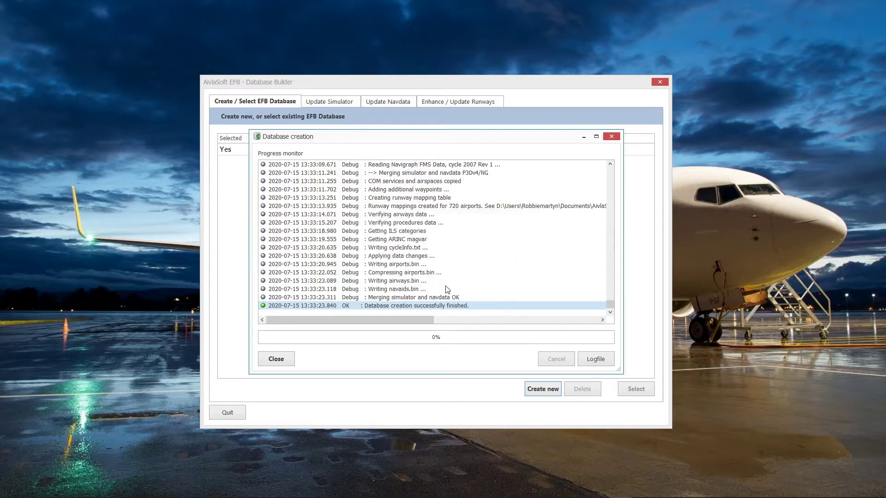
pyautogui.click(276, 359)
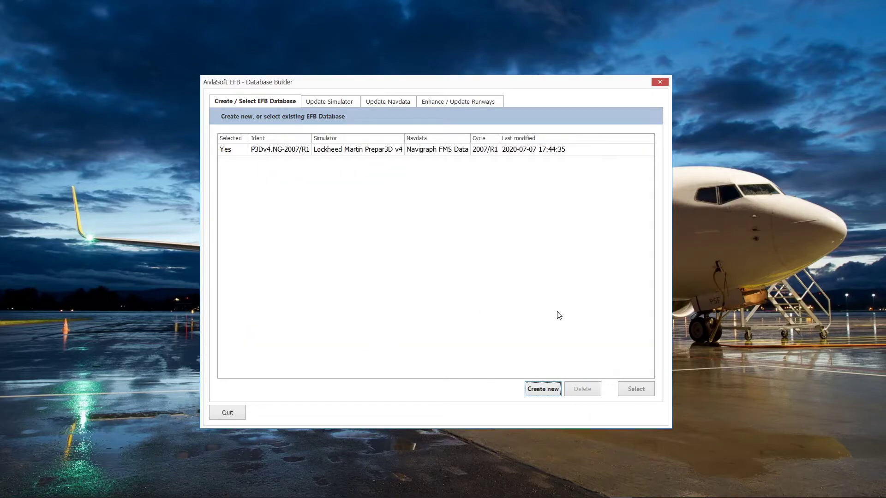
# Step: Quit the Database Builder so EFB Server restarts with the P3Dv4.NG-2007/R1 database
pyautogui.click(228, 413)
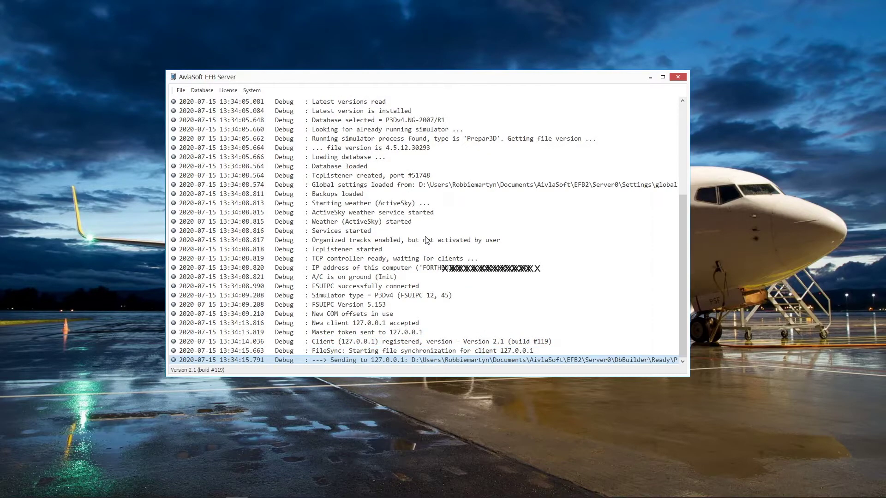
pyautogui.click(251, 92)
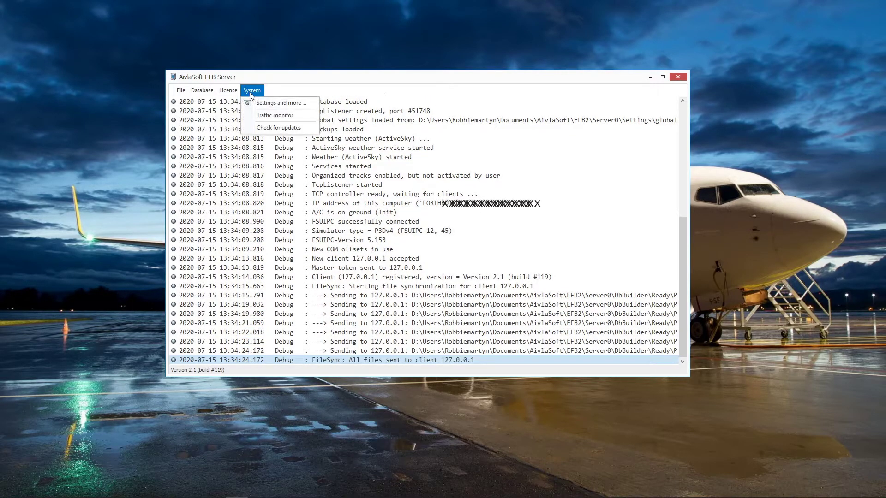
pyautogui.click(287, 117)
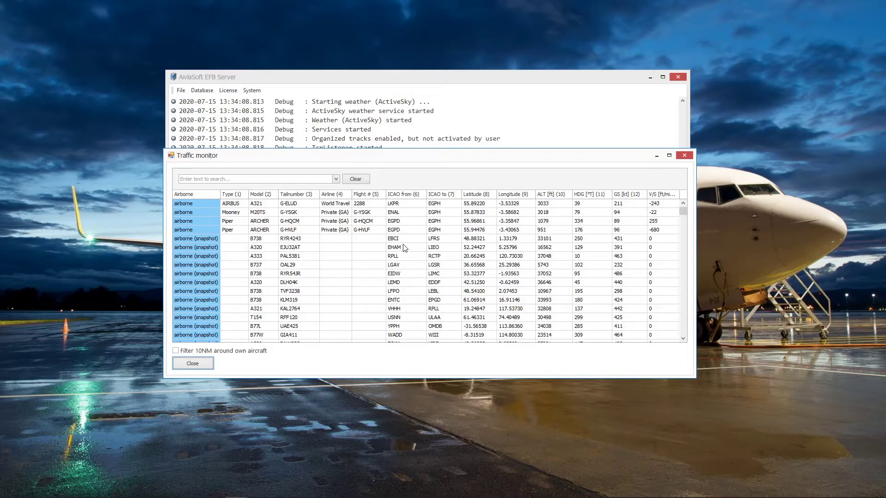
pyautogui.scroll(-8, 381, 271)
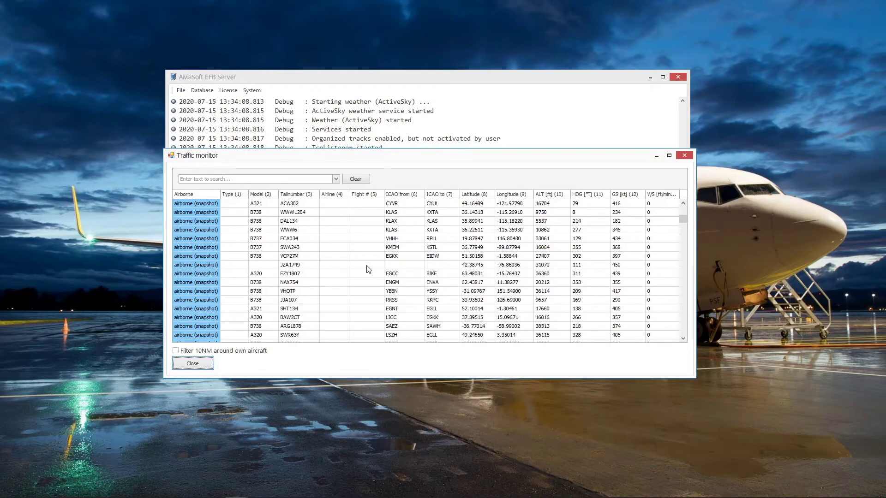
pyautogui.scroll(-10, 372, 272)
pyautogui.scroll(-10, 379, 278)
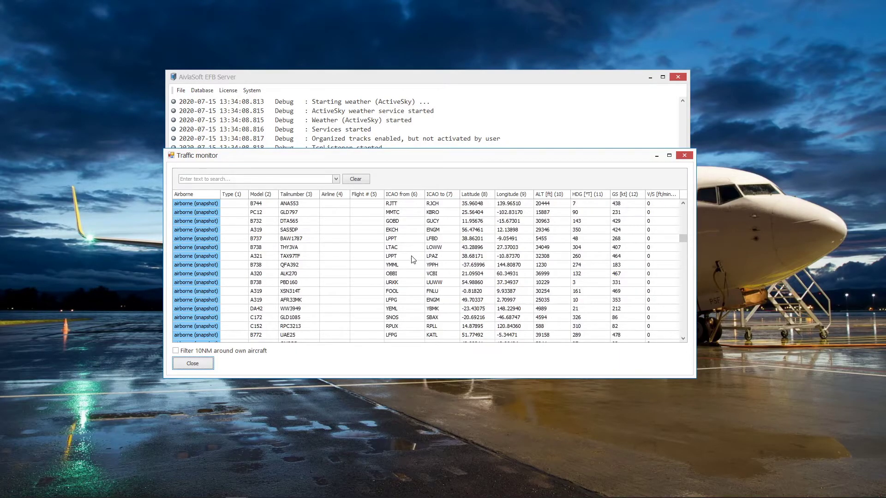
pyautogui.scroll(-8, 409, 261)
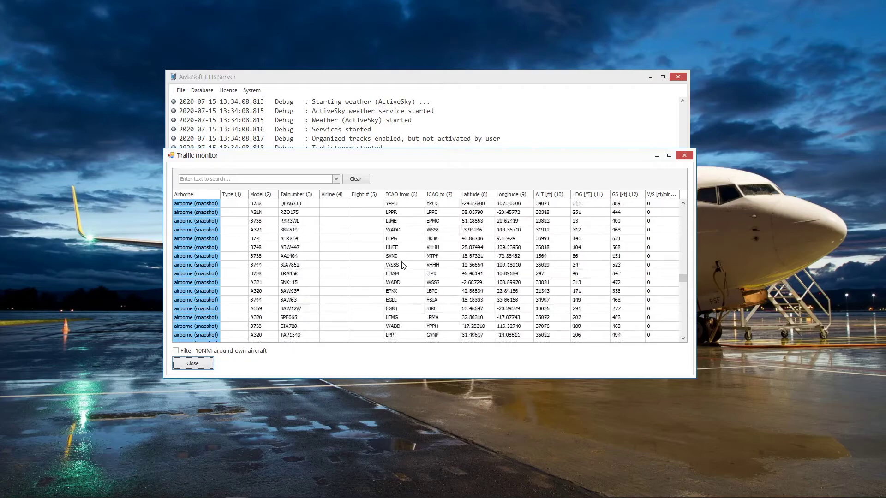
pyautogui.scroll(-10, 403, 264)
pyautogui.scroll(-10, 403, 262)
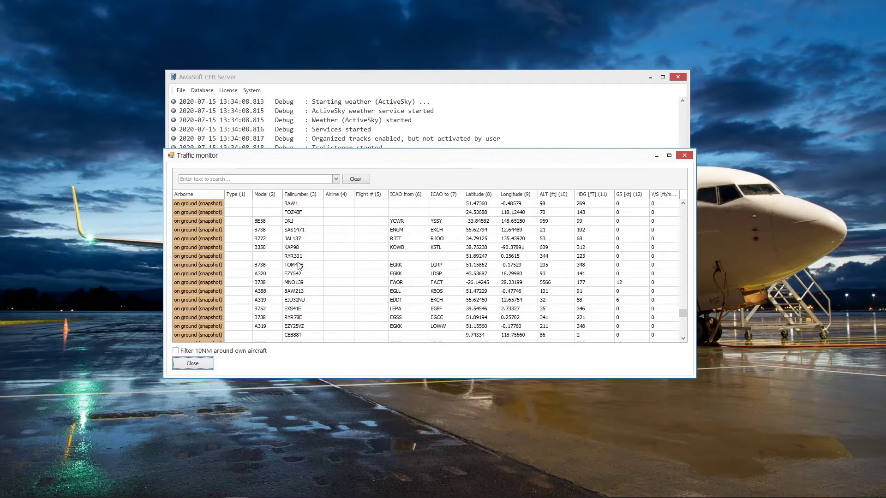
pyautogui.click(204, 364)
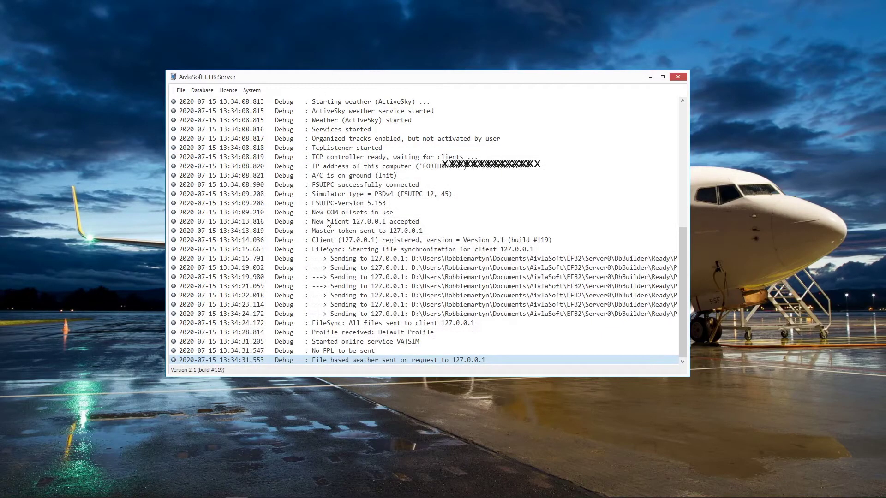
# Step: Open the System dialog via System > Settings and more, and move it up-left
pyautogui.click(253, 92)
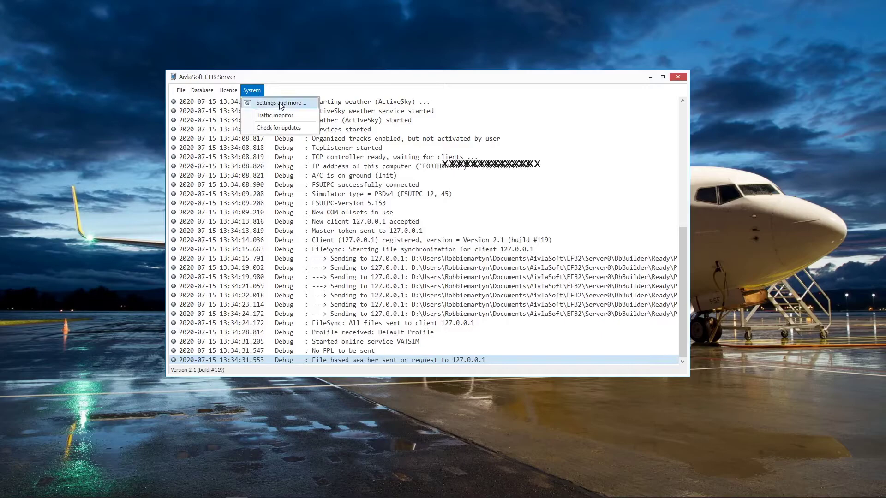
pyautogui.click(279, 104)
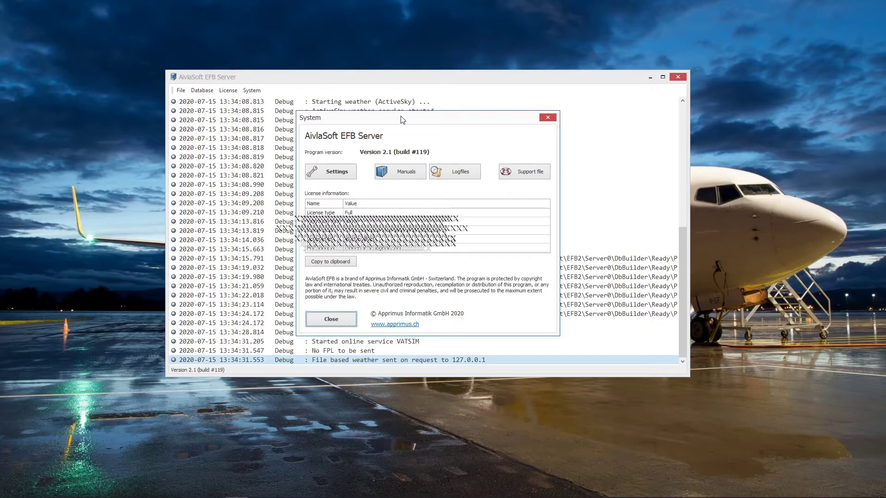
pyautogui.moveTo(403, 119); pyautogui.dragTo(382, 109)
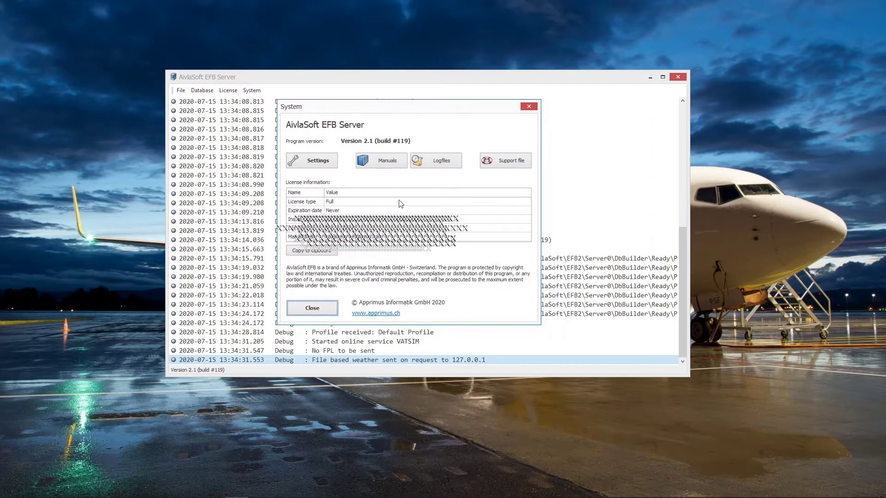
# Step: Open Server settings and review the P3Dv4 Active Sky snapshot path on the Weather tab
pyautogui.click(325, 164)
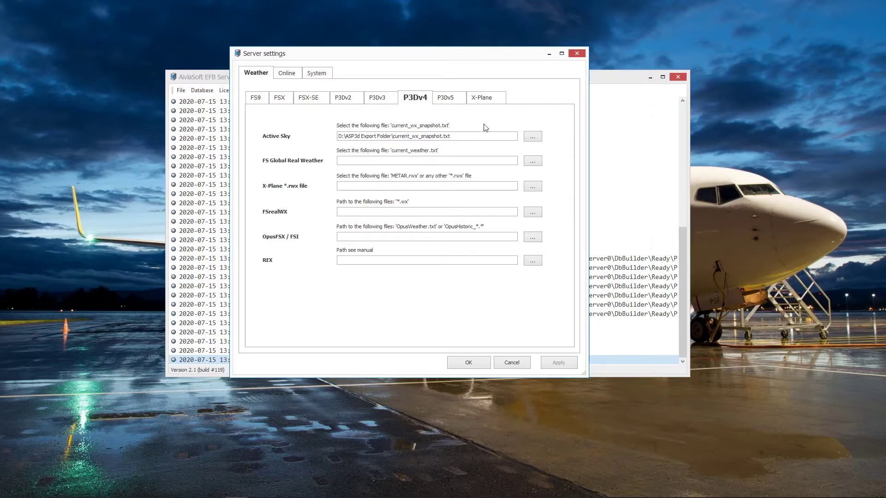
pyautogui.moveTo(486, 57); pyautogui.dragTo(472, 69)
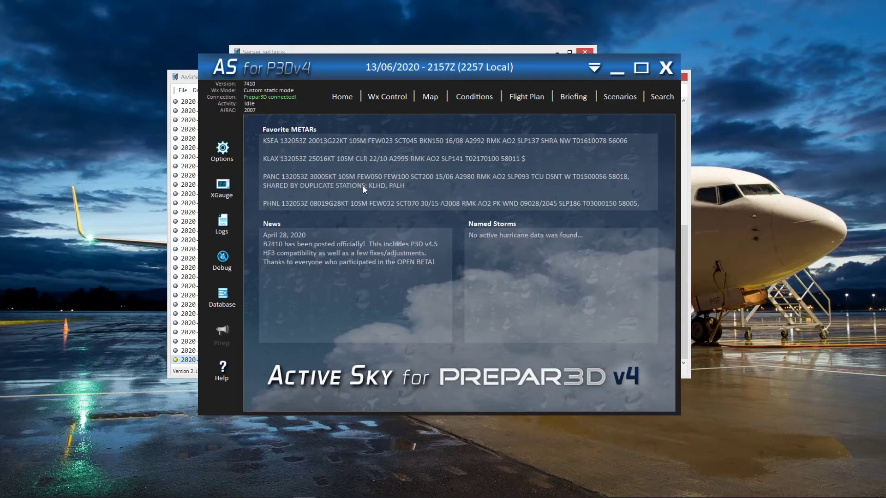
# Step: Show Active Sky's Common data export path under General options, set to D:\ASP3d Export Folder
pyautogui.click(225, 154)
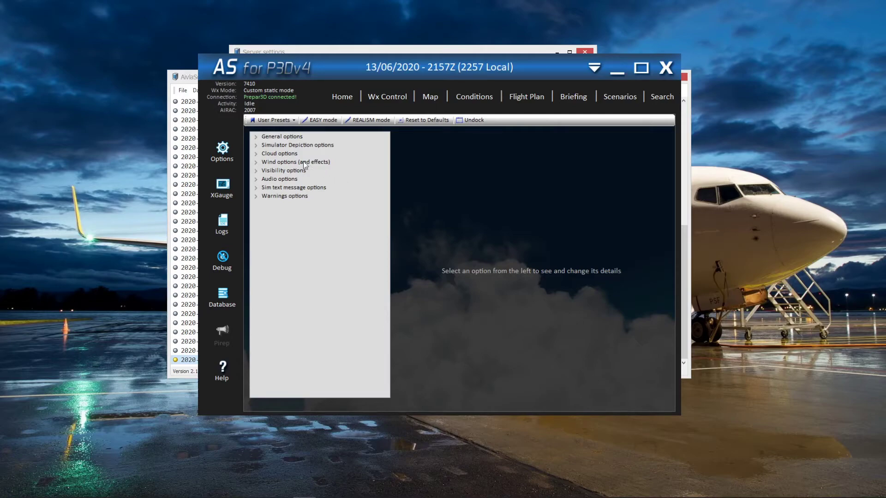
pyautogui.click(256, 137)
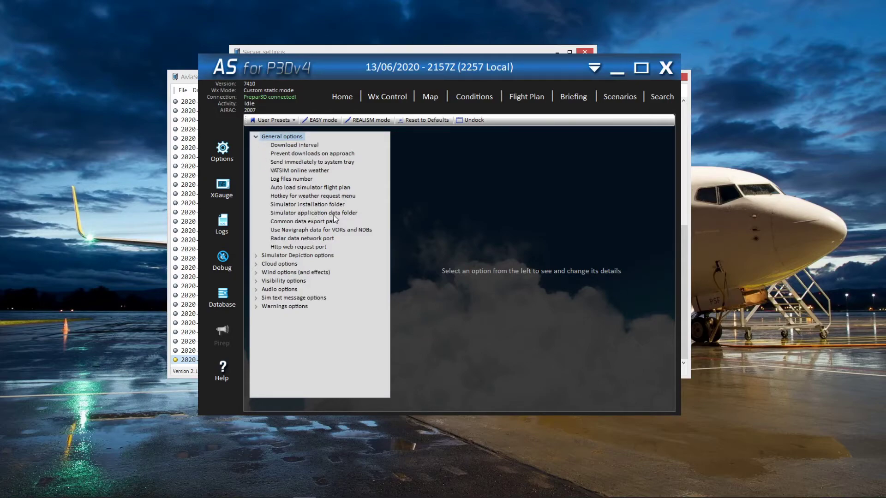
pyautogui.click(315, 223)
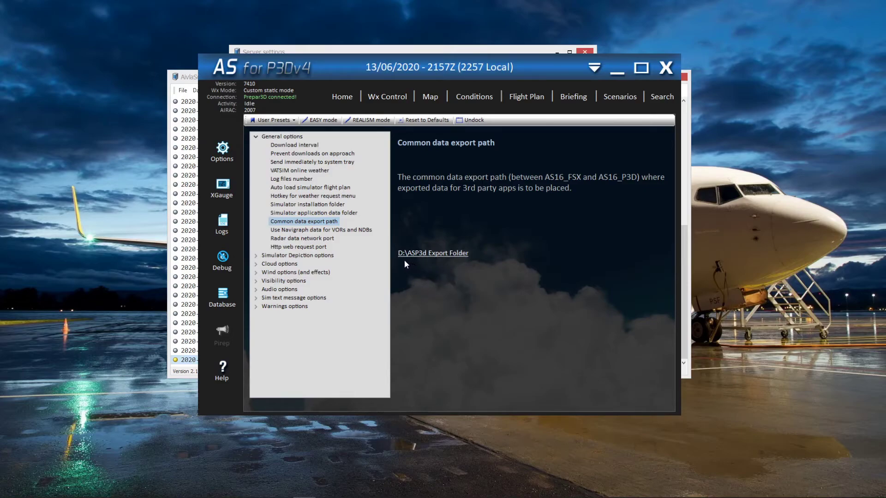
# Step: Browse for a different export folder, then cancel, keeping D:\ASP3d Export Folder unchanged
pyautogui.click(452, 258)
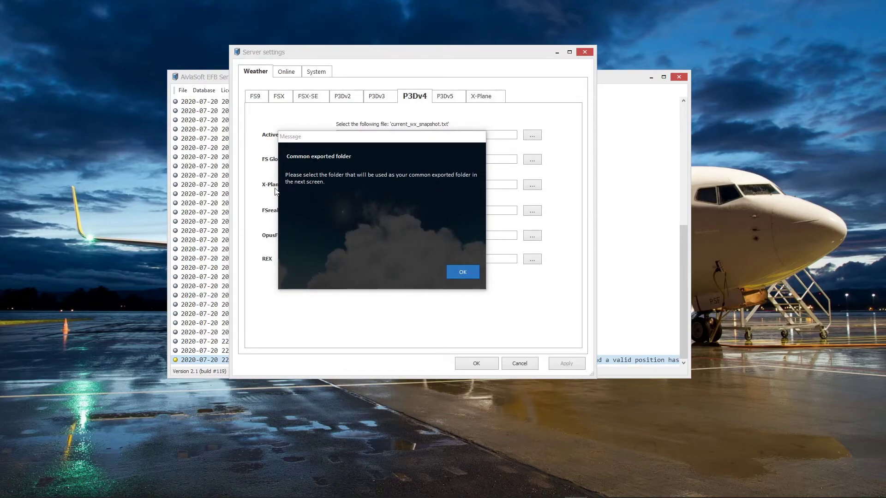
pyautogui.click(459, 275)
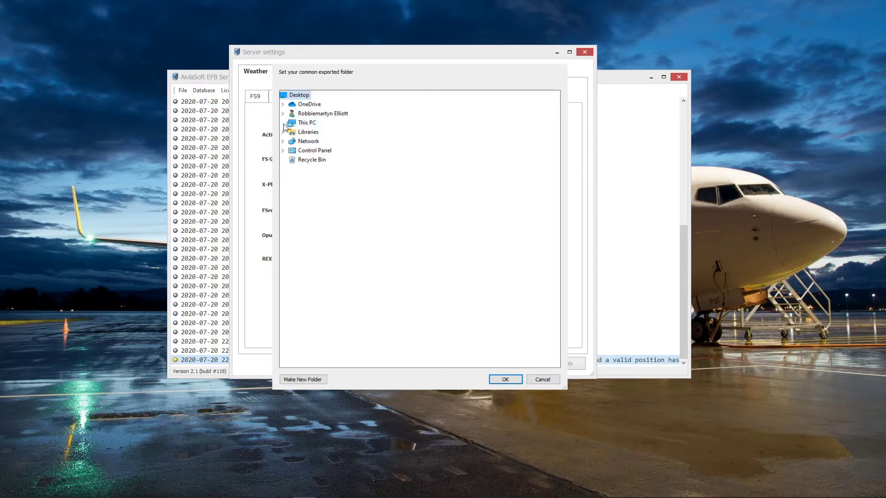
pyautogui.click(282, 122)
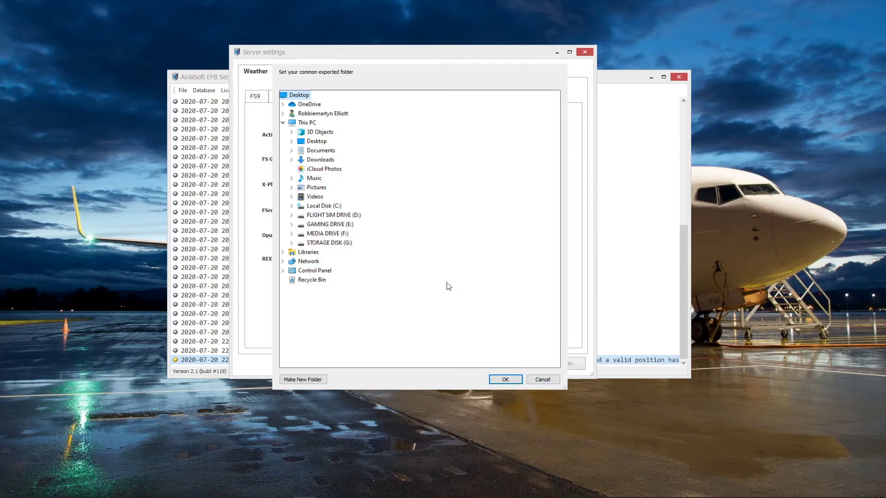
pyautogui.click(542, 380)
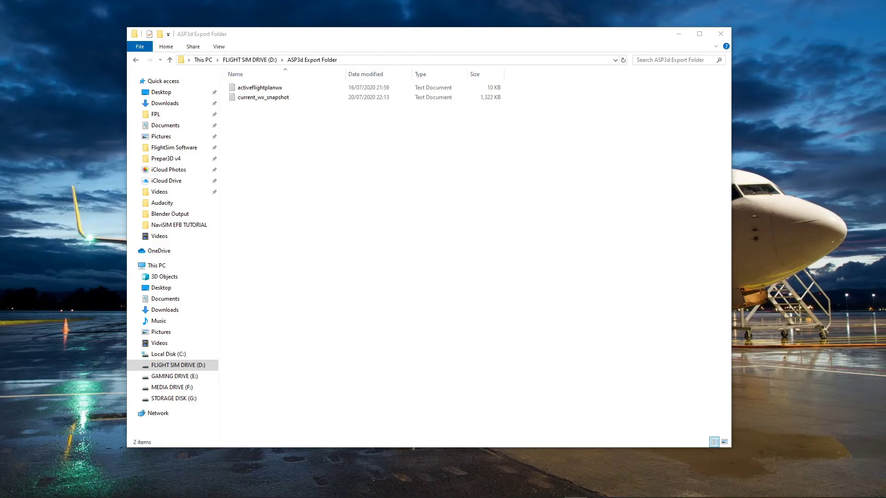
# Step: Check current_wx_snapshot's details in the ASP3d Export Folder, then close the Explorer window
pyautogui.click(265, 98)
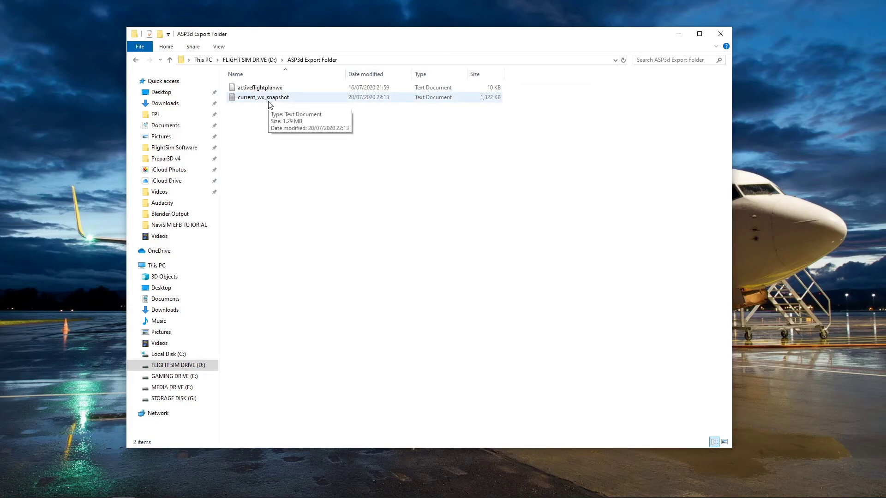
pyautogui.click(711, 36)
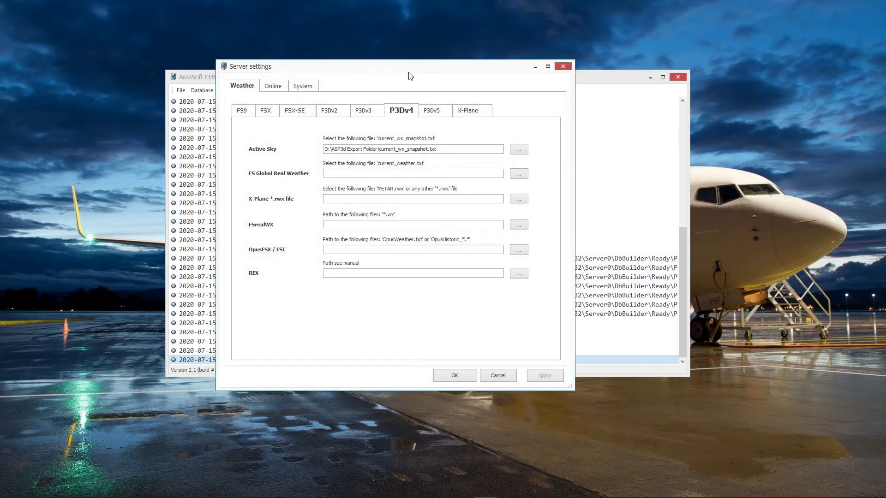
# Step: Accept Server settings with the snapshot path, close the System dialog, and reposition the log window
pyautogui.moveTo(409, 74); pyautogui.dragTo(423, 72)
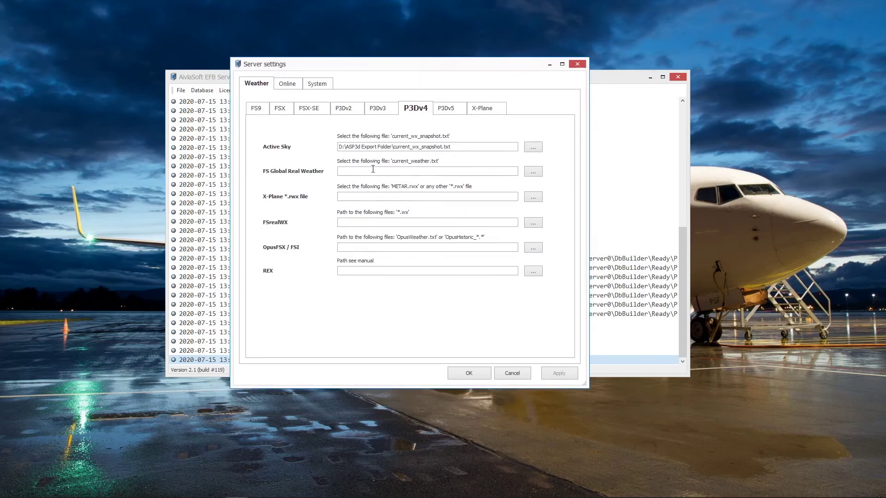
pyautogui.click(476, 374)
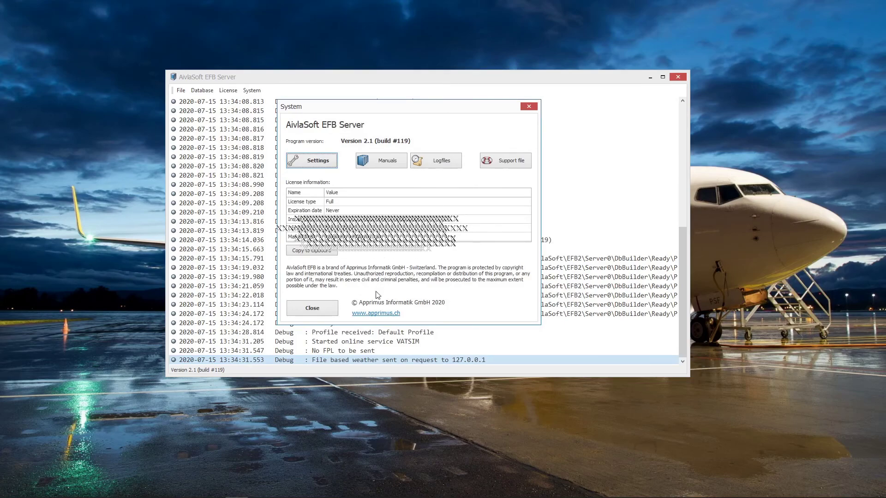
pyautogui.click(313, 308)
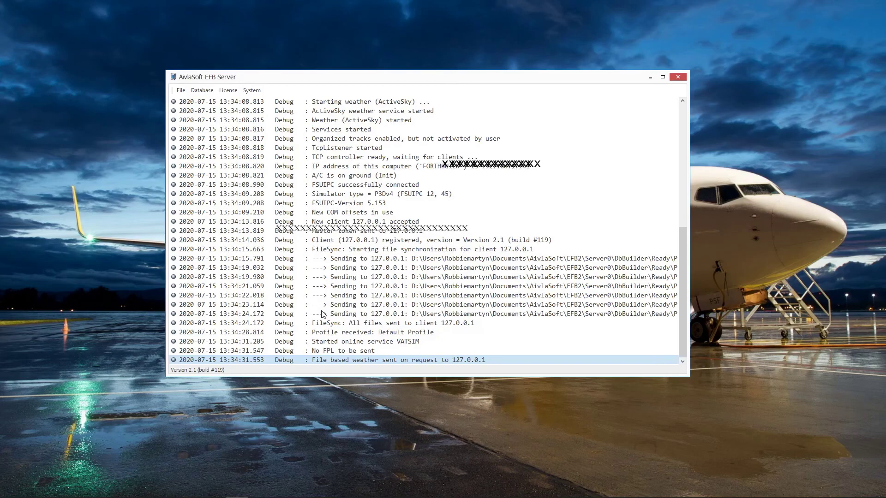
pyautogui.moveTo(429, 79); pyautogui.dragTo(427, 73)
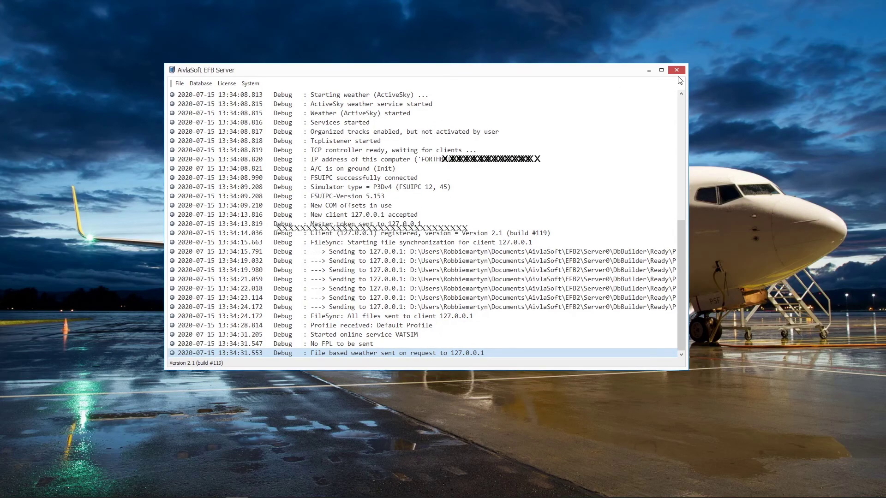